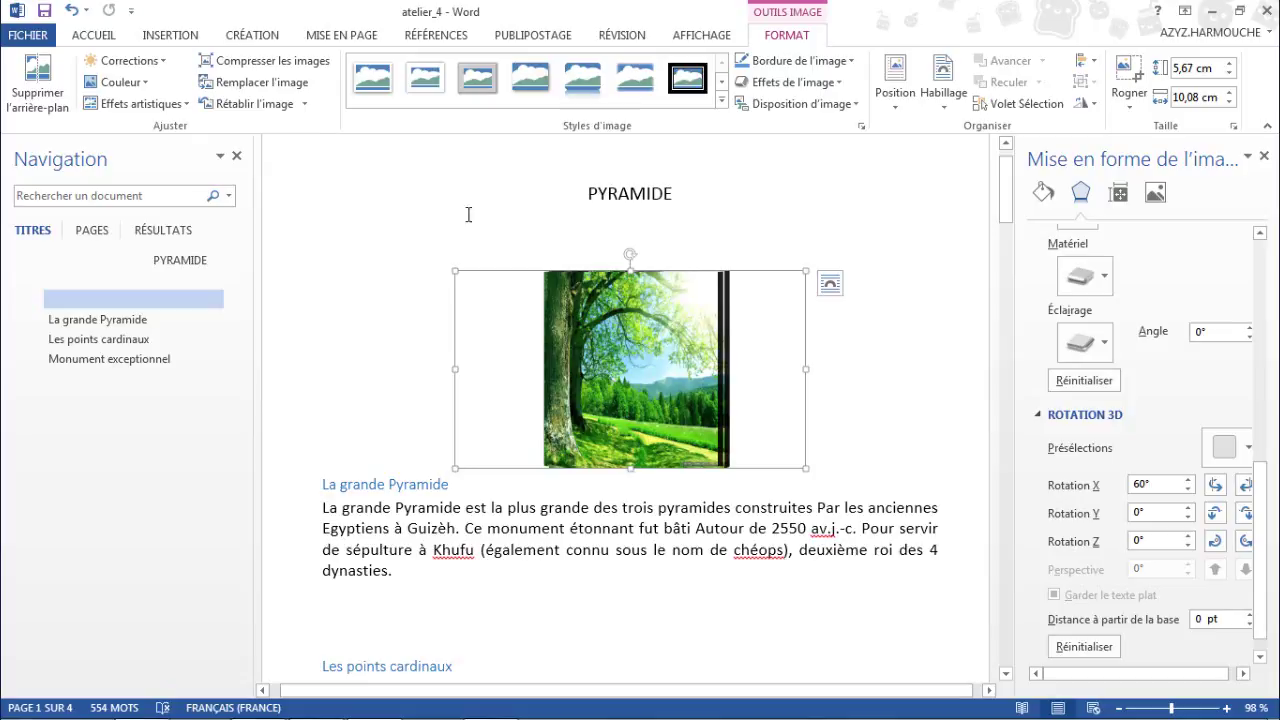
Step: Reset the tree picture's 3D rotation so Rotation X returns to 0°
click(255, 104)
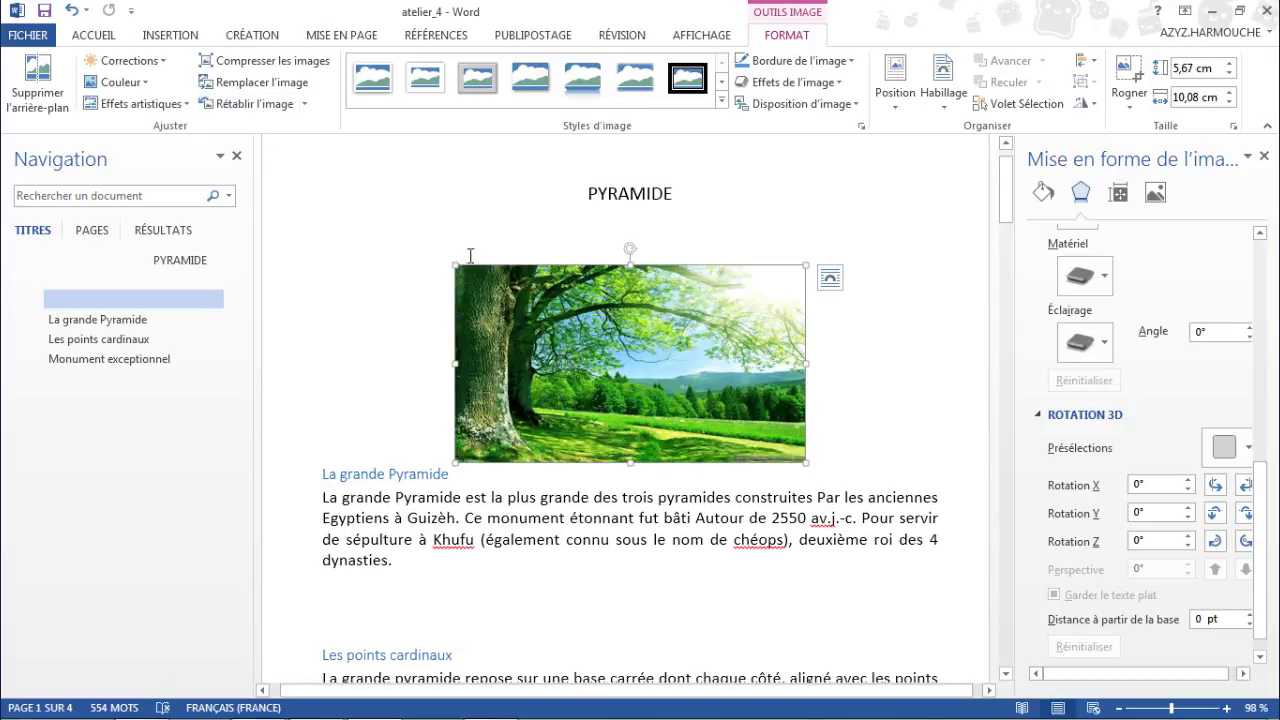
drag(616, 331, 600, 320)
Step: Swap the tree picture for the nature1 file and resize it to 6.79 × 12.08 cm
click(278, 91)
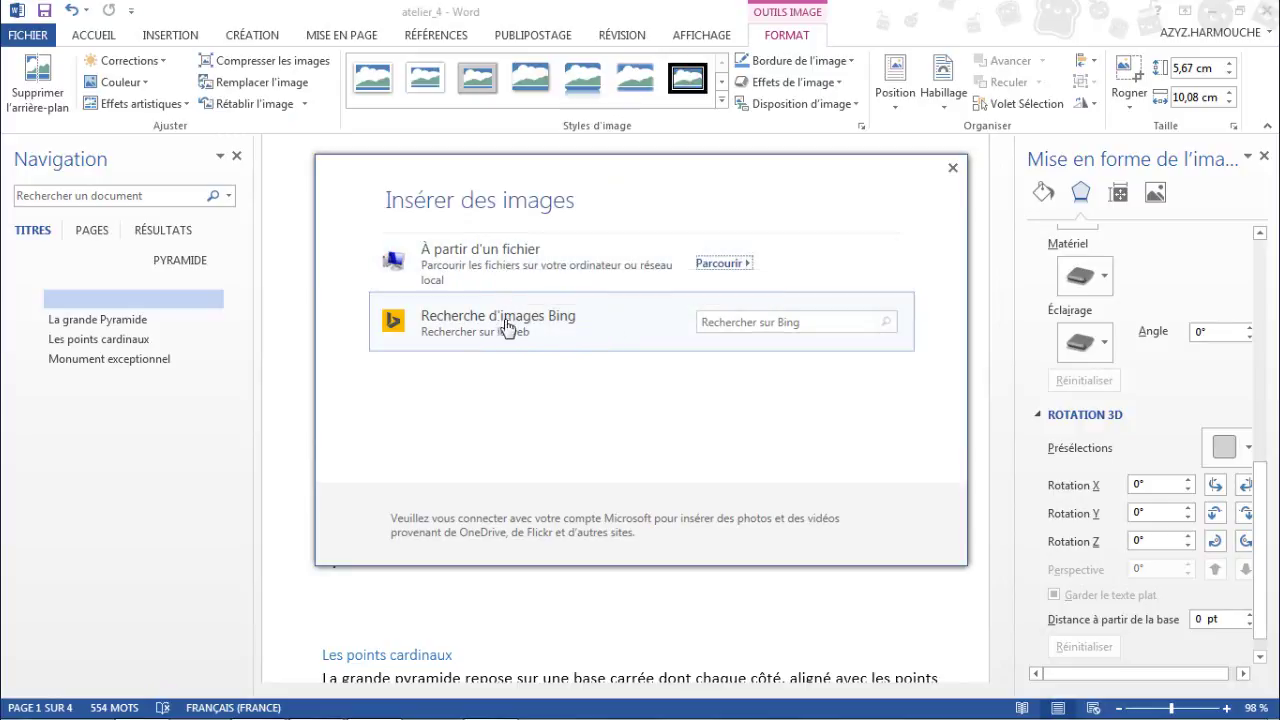
click(500, 251)
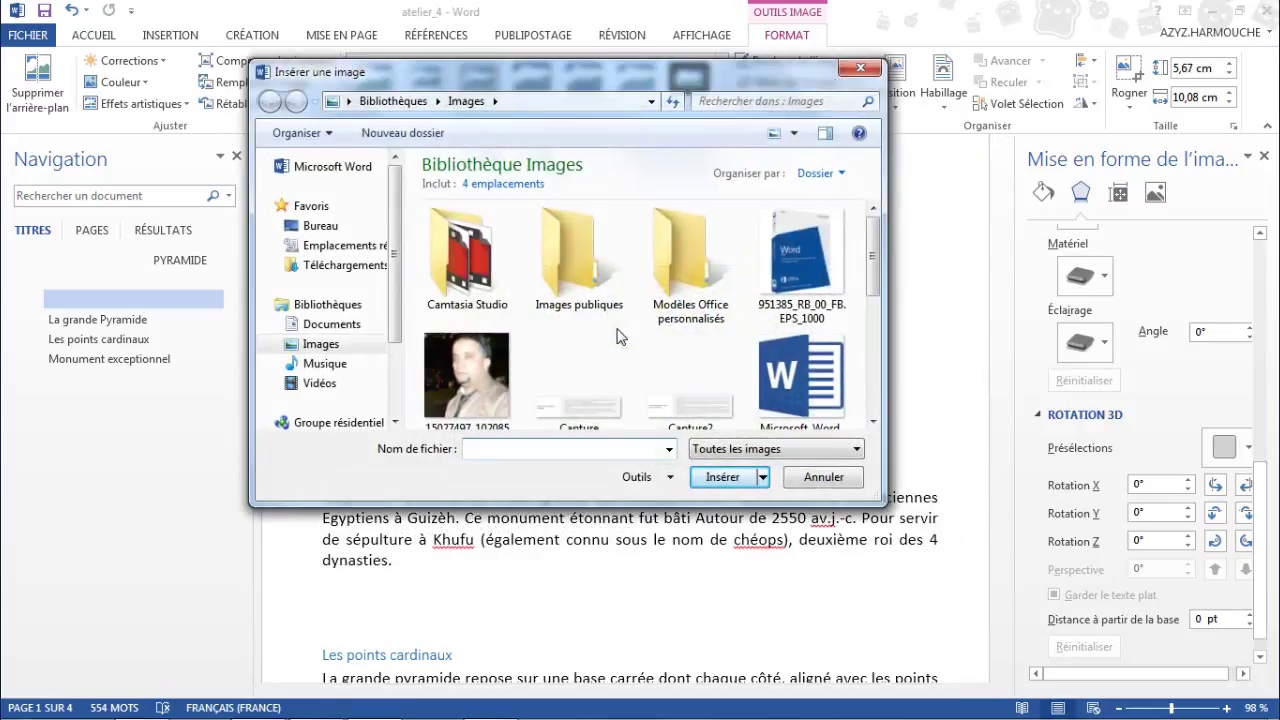
drag(873, 252, 876, 341)
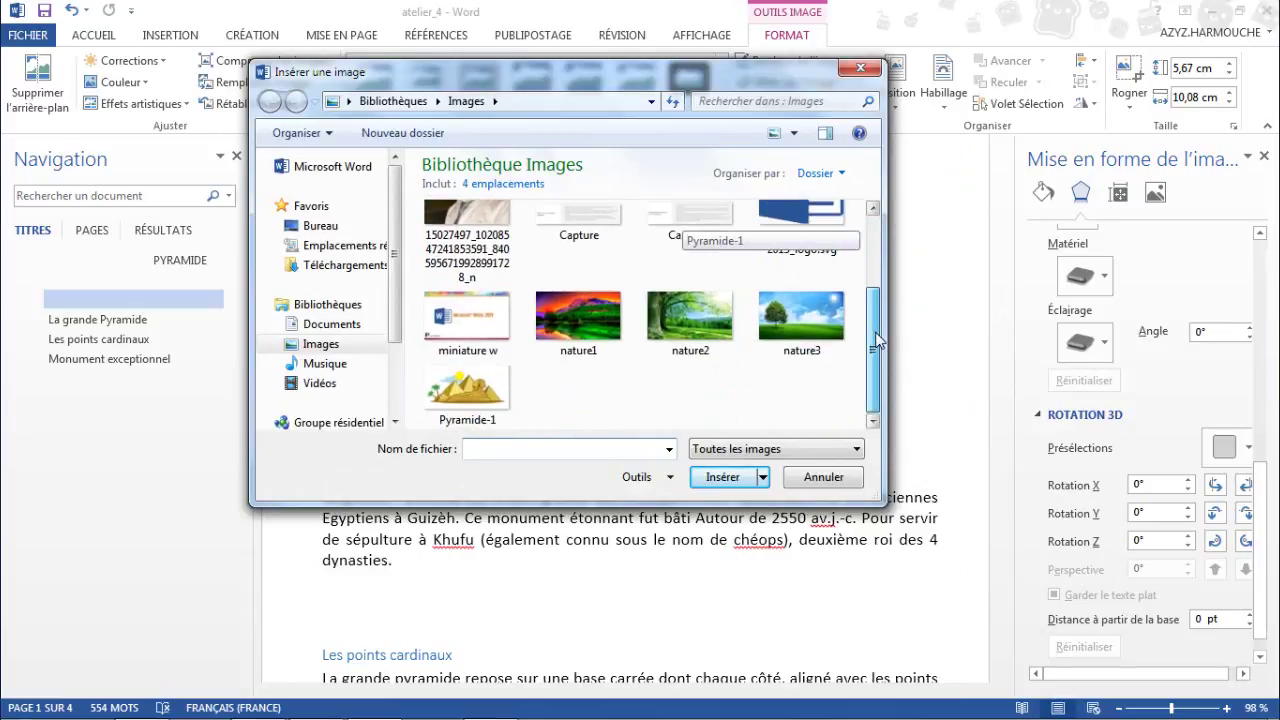
click(580, 322)
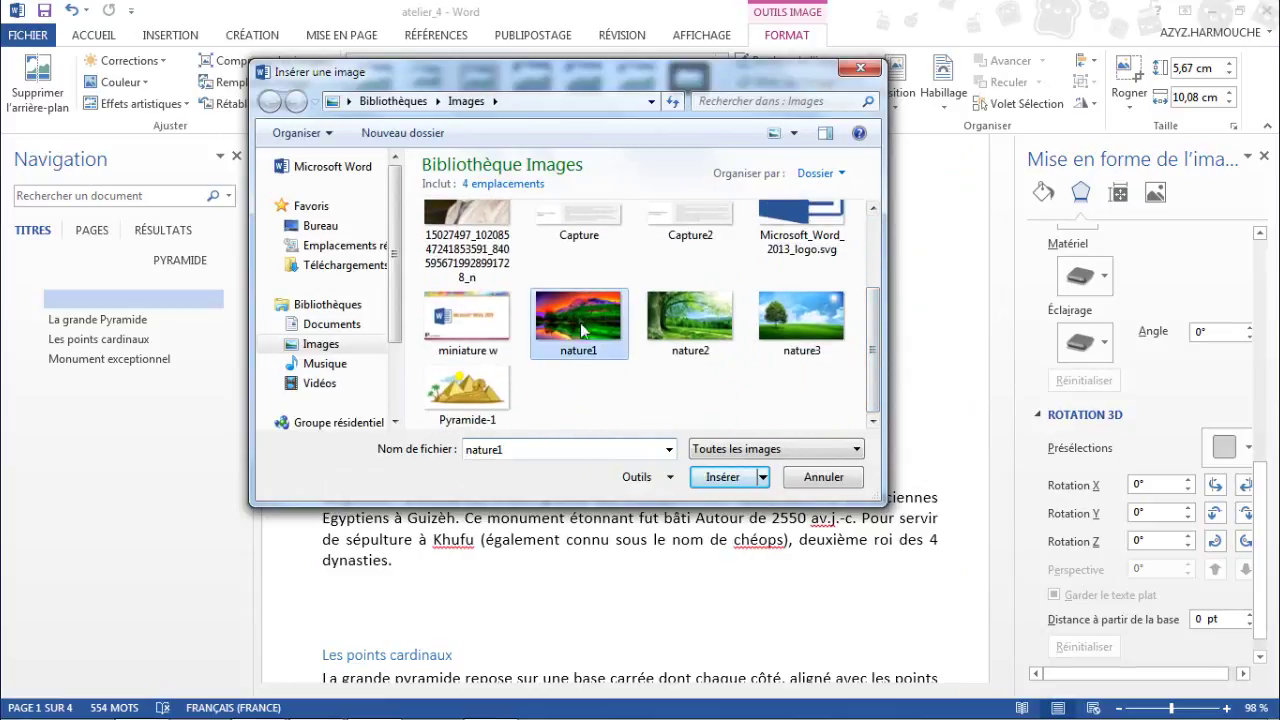
click(724, 478)
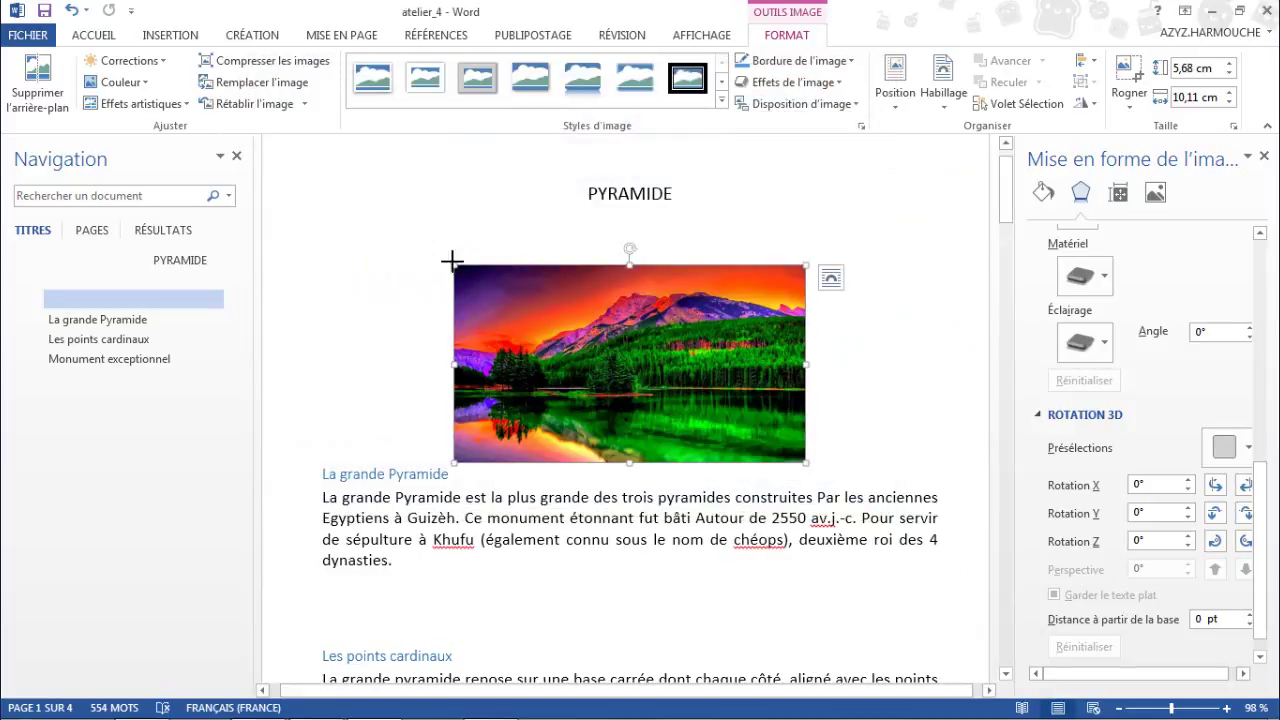
drag(452, 262, 386, 226)
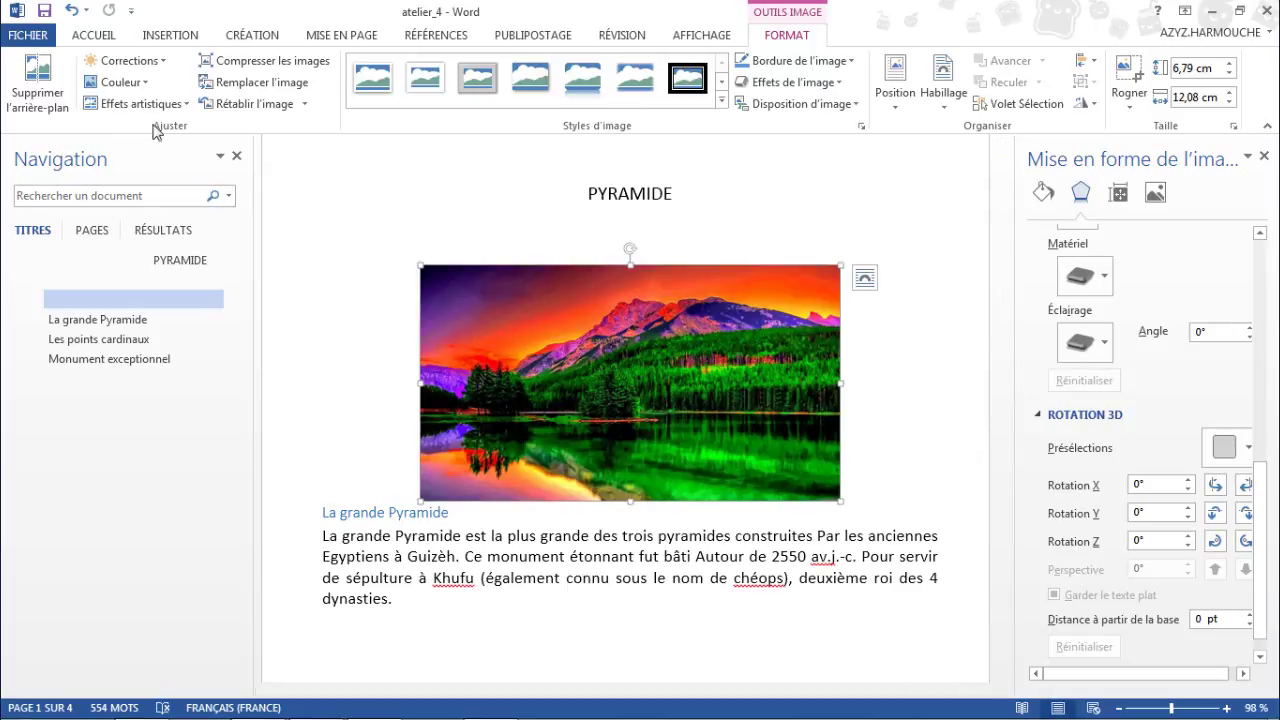
Step: Try sharpness and brightness adjustments on the lake photo, then reset all corrections to 0 %
click(155, 67)
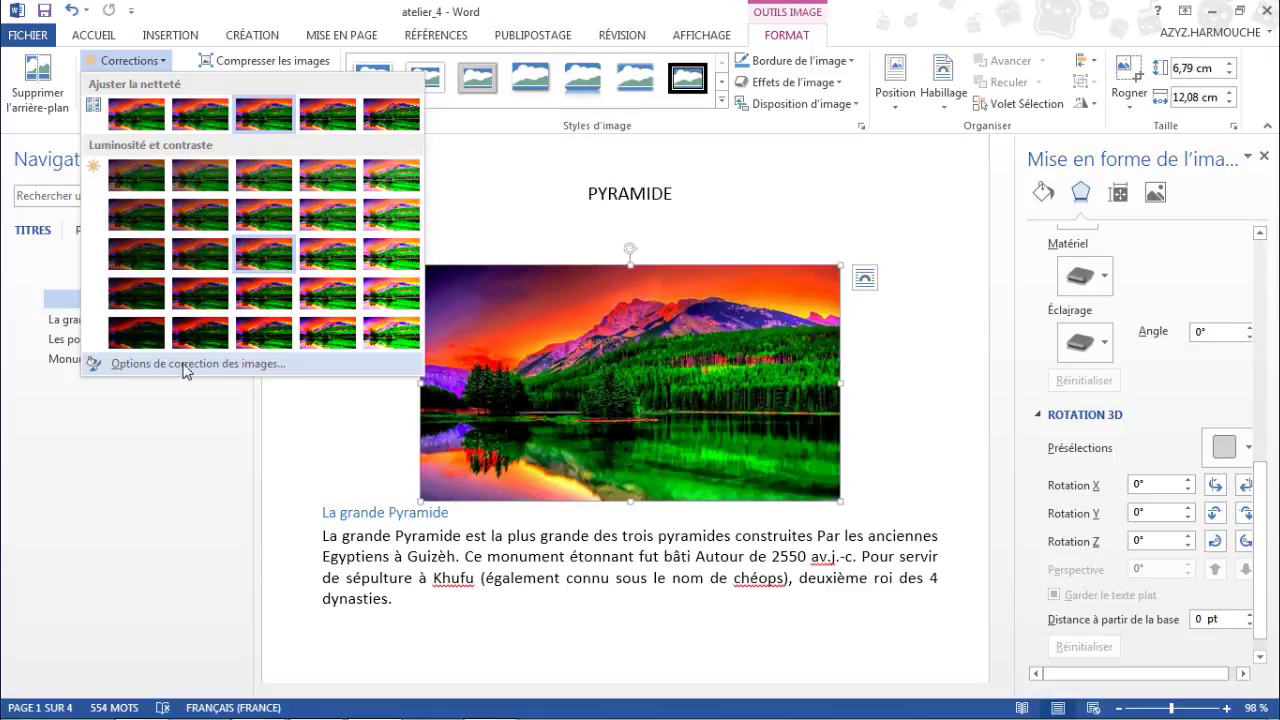
click(197, 364)
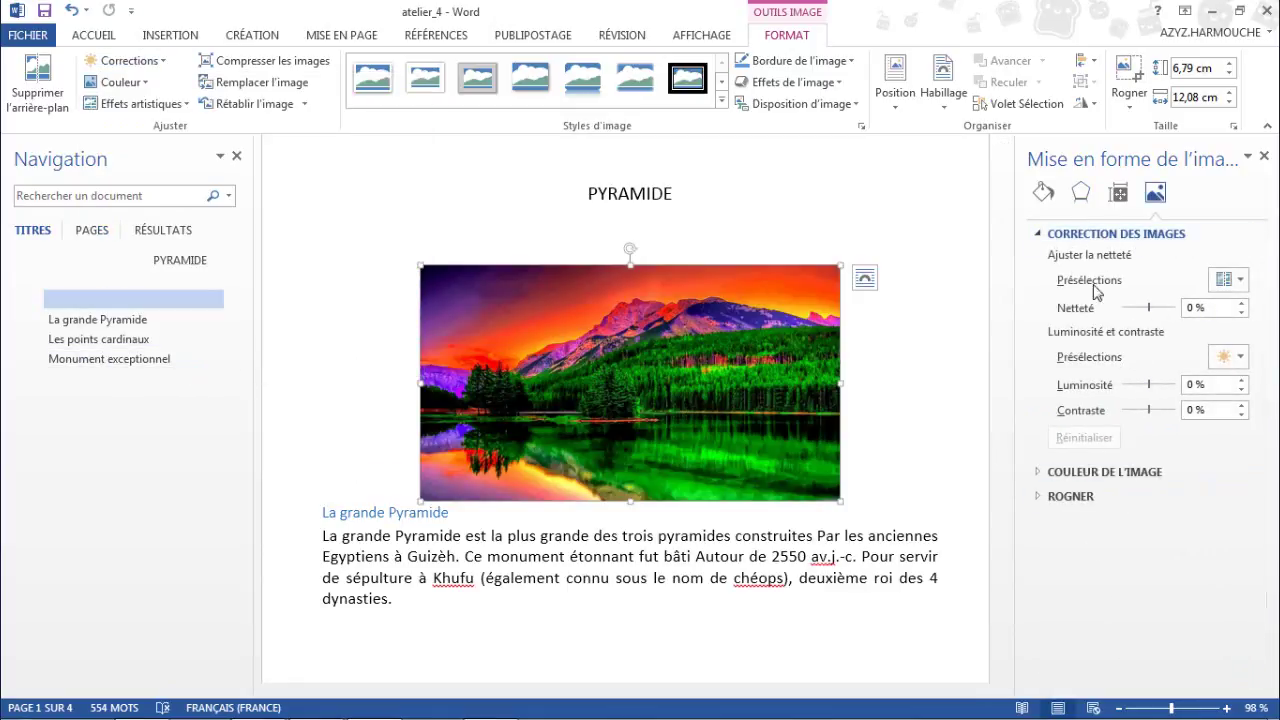
mouse_move(1150, 310)
mouse_down()
mouse_move(1122, 307)
mouse_move(1160, 307)
mouse_up()
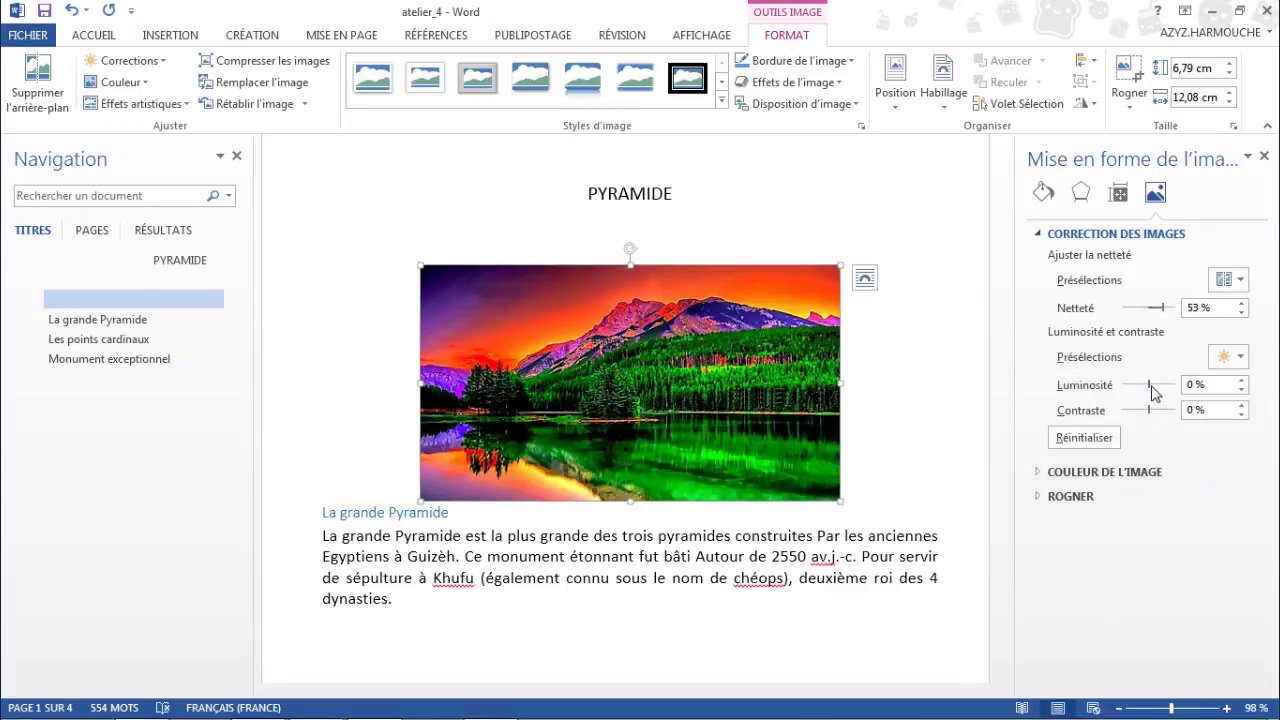
drag(1150, 386, 1152, 409)
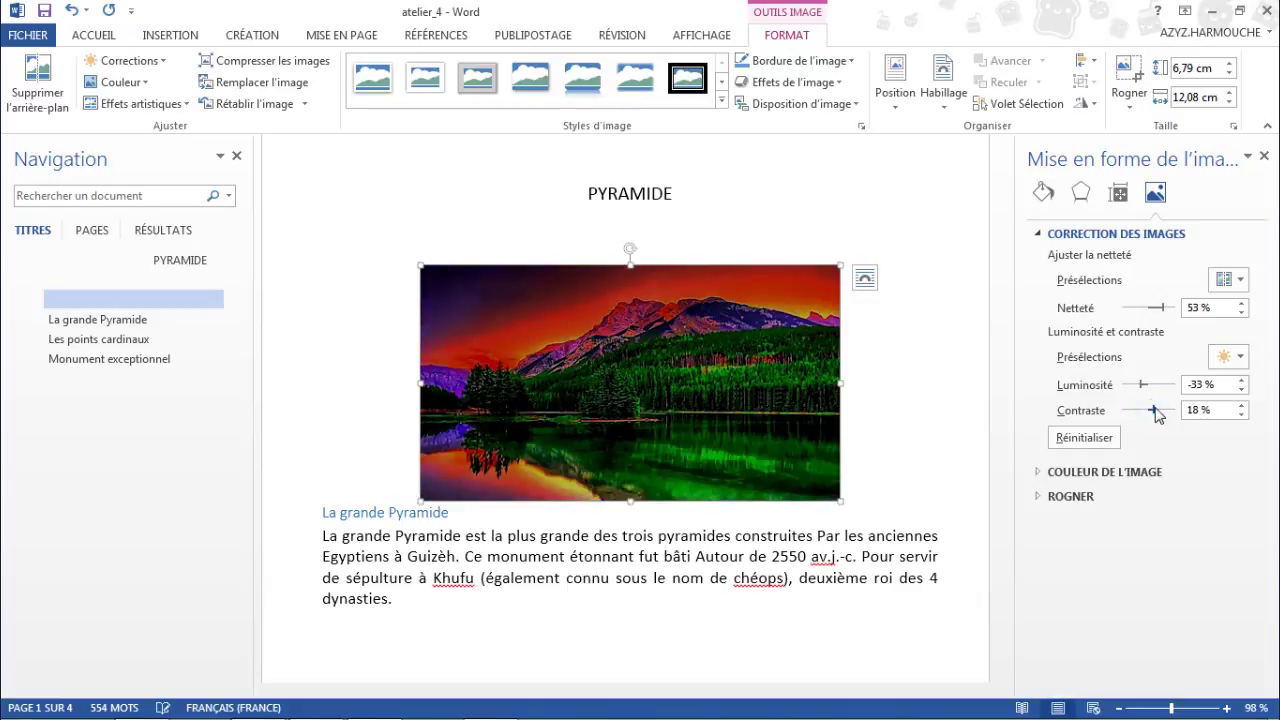
click(1095, 441)
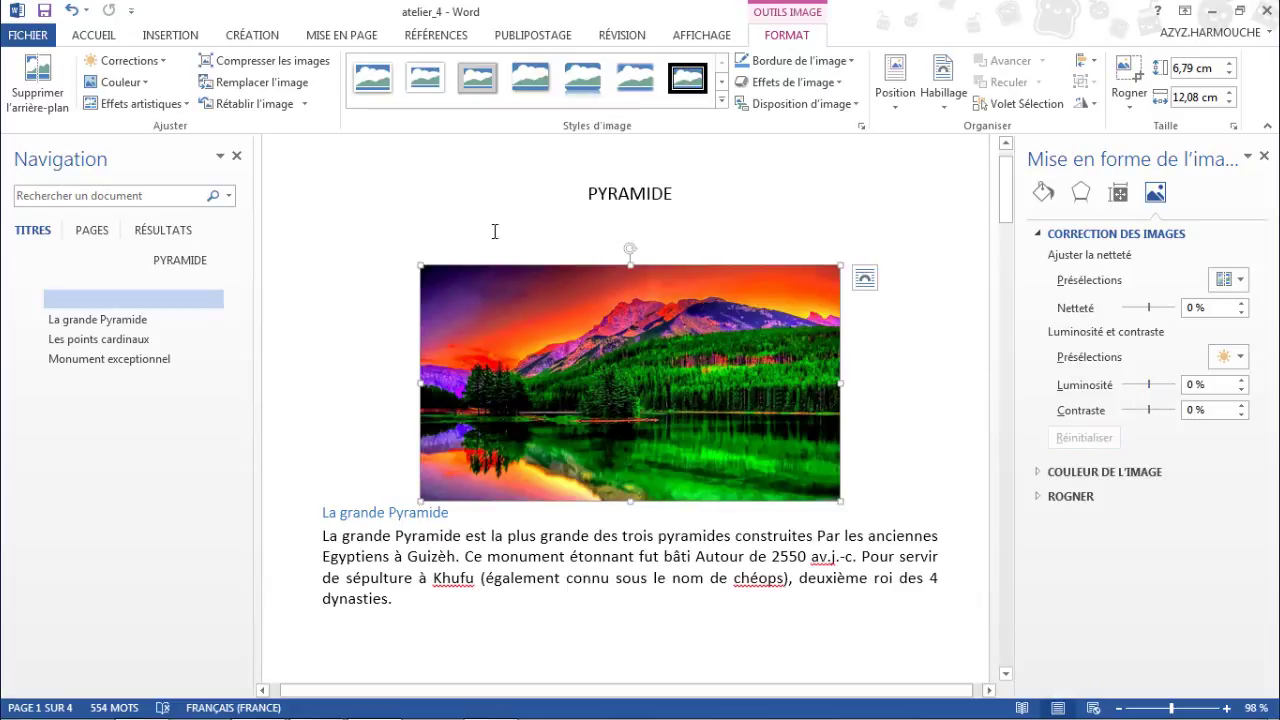
Step: Apply the Noir et blanc : 25 % recolour preset to the lake photo and deselect it
click(146, 84)
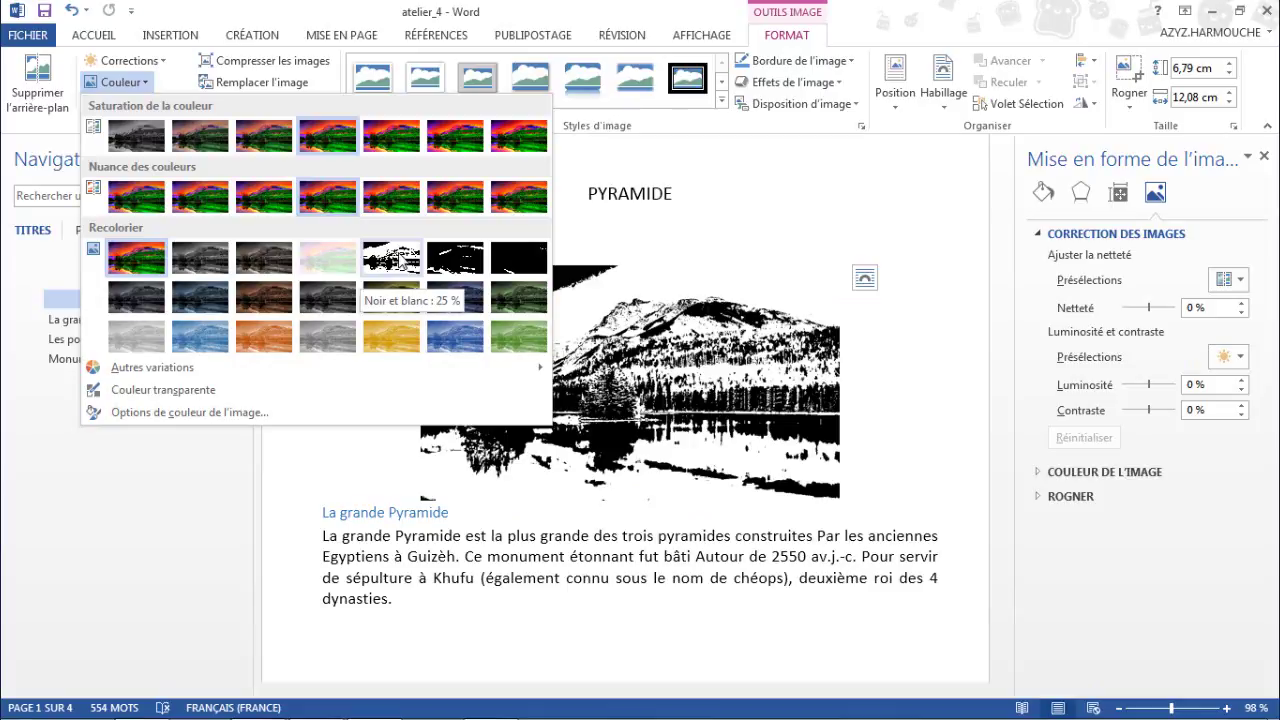
click(392, 258)
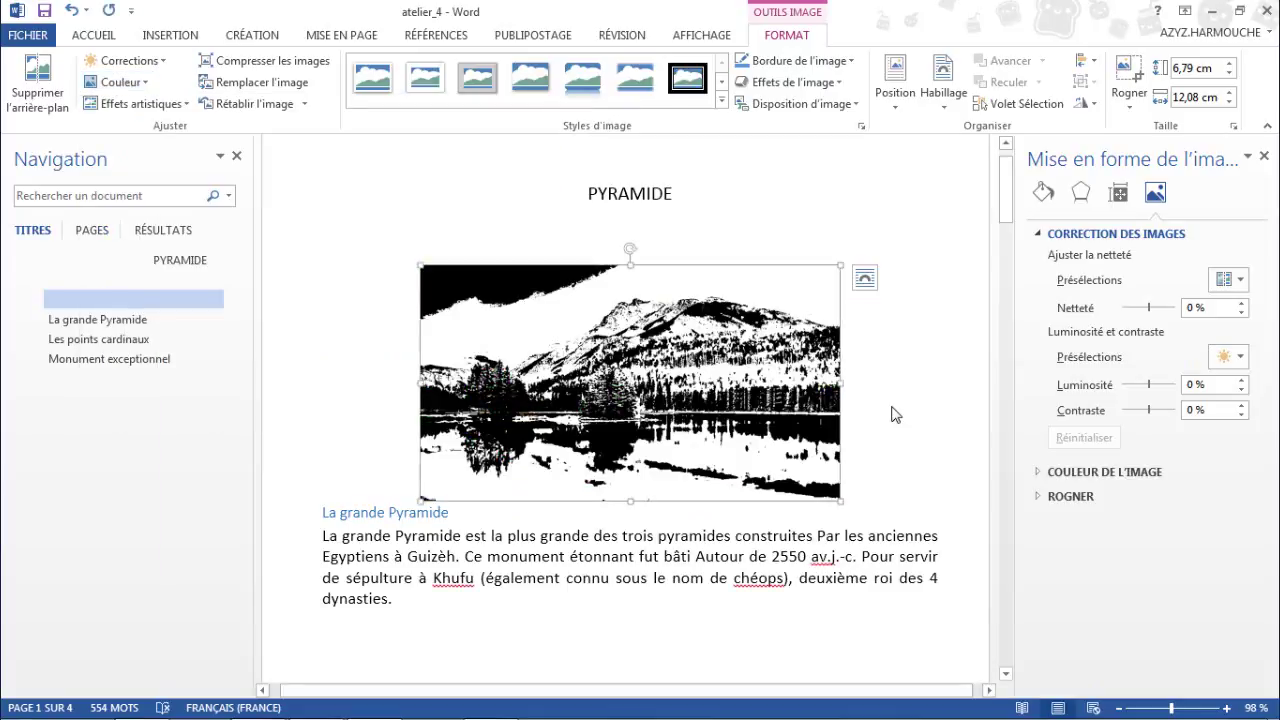
click(855, 399)
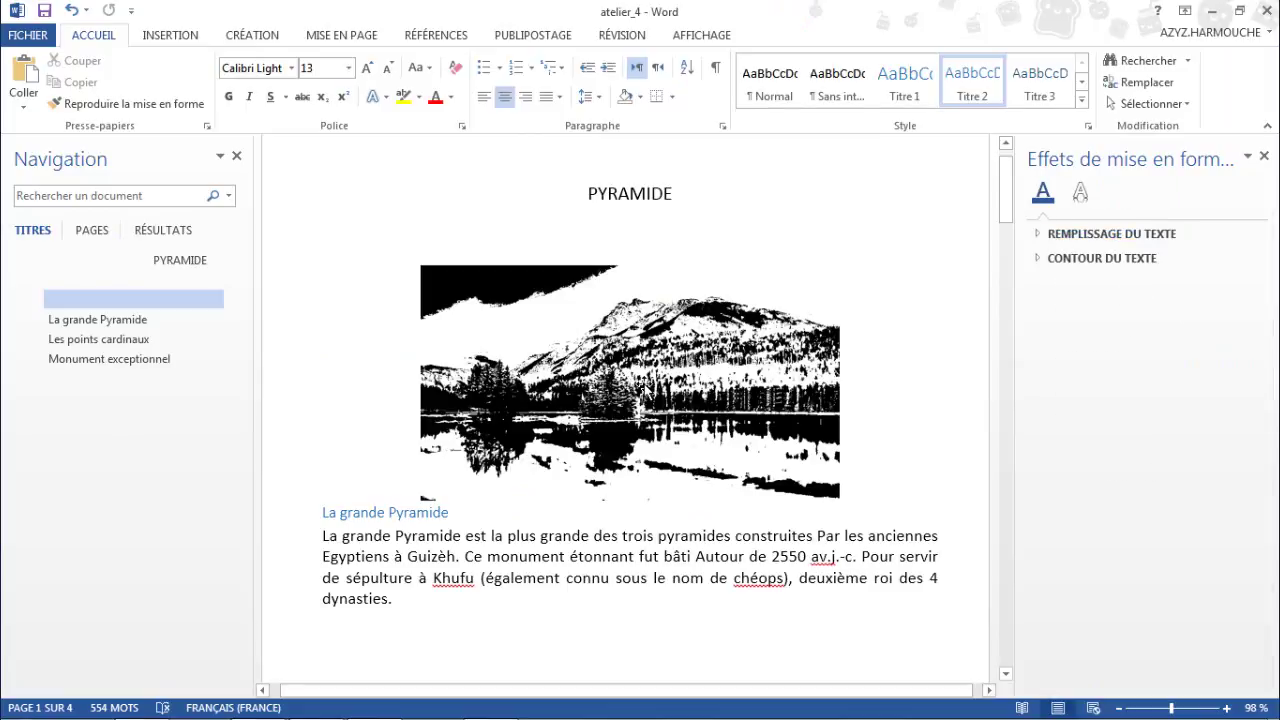
Step: Reselect the lake photo, browse artistic effects without applying one, and reset the picture
click(640, 389)
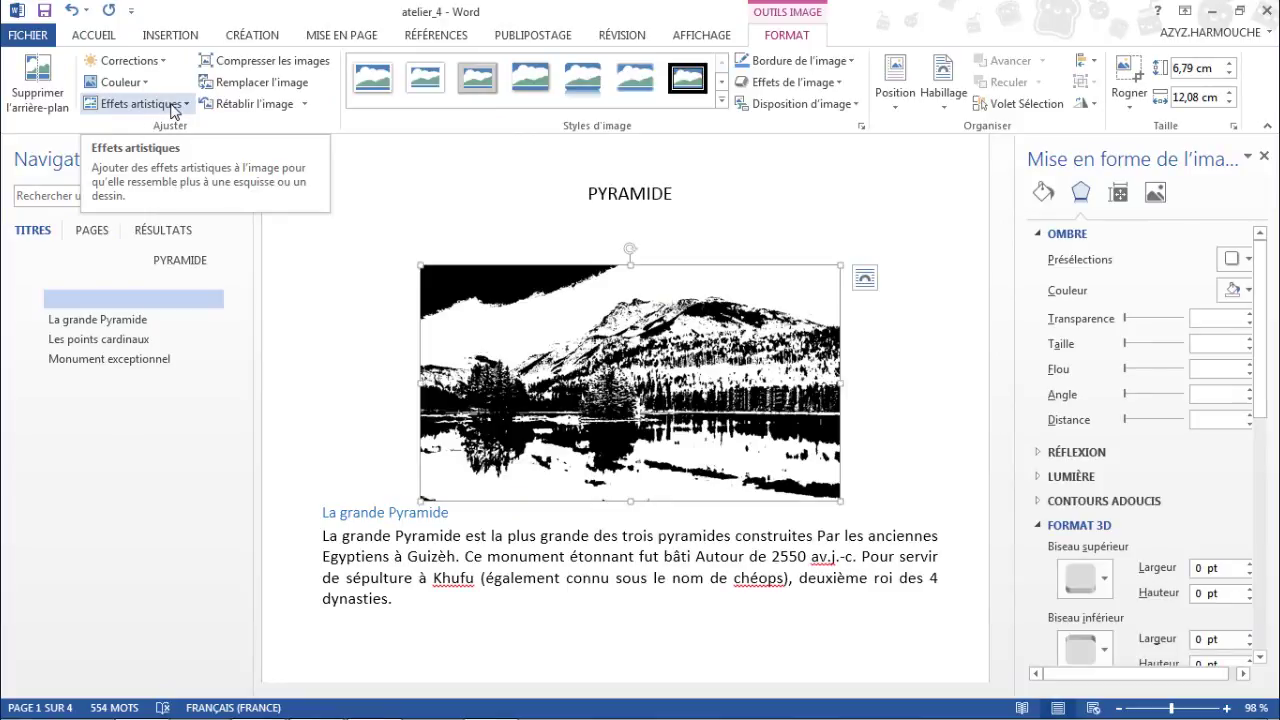
click(174, 104)
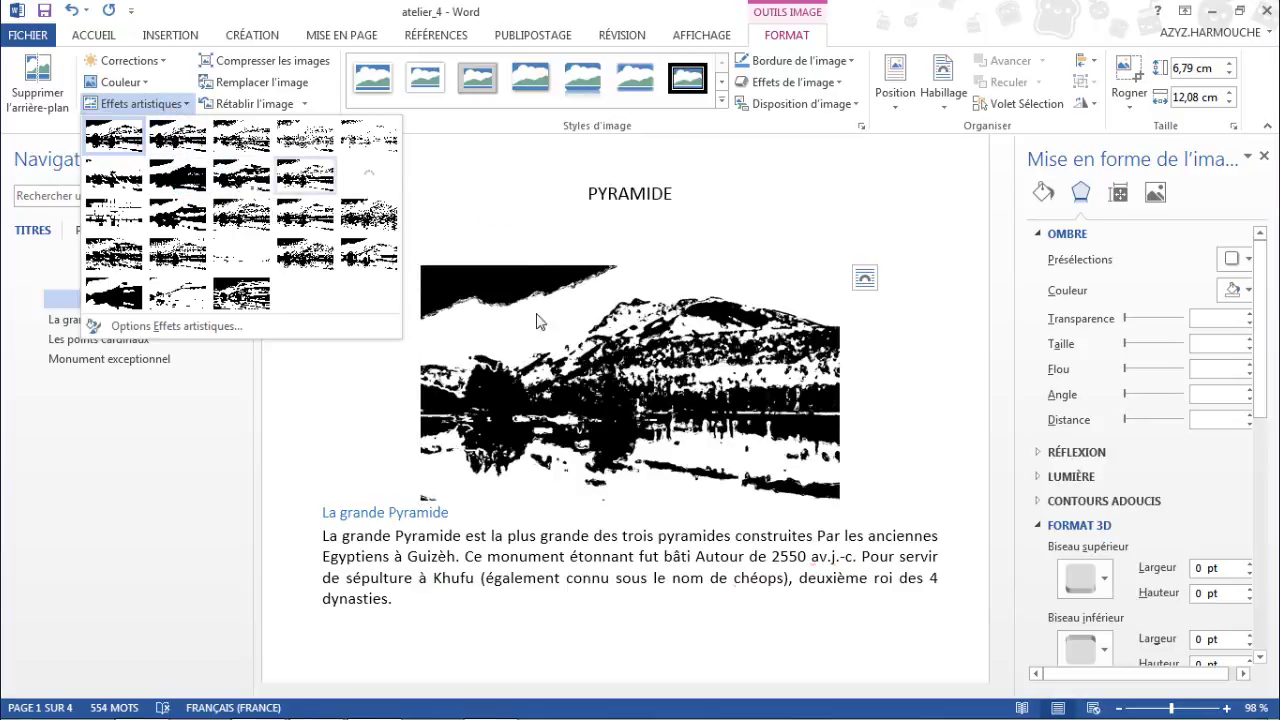
click(500, 325)
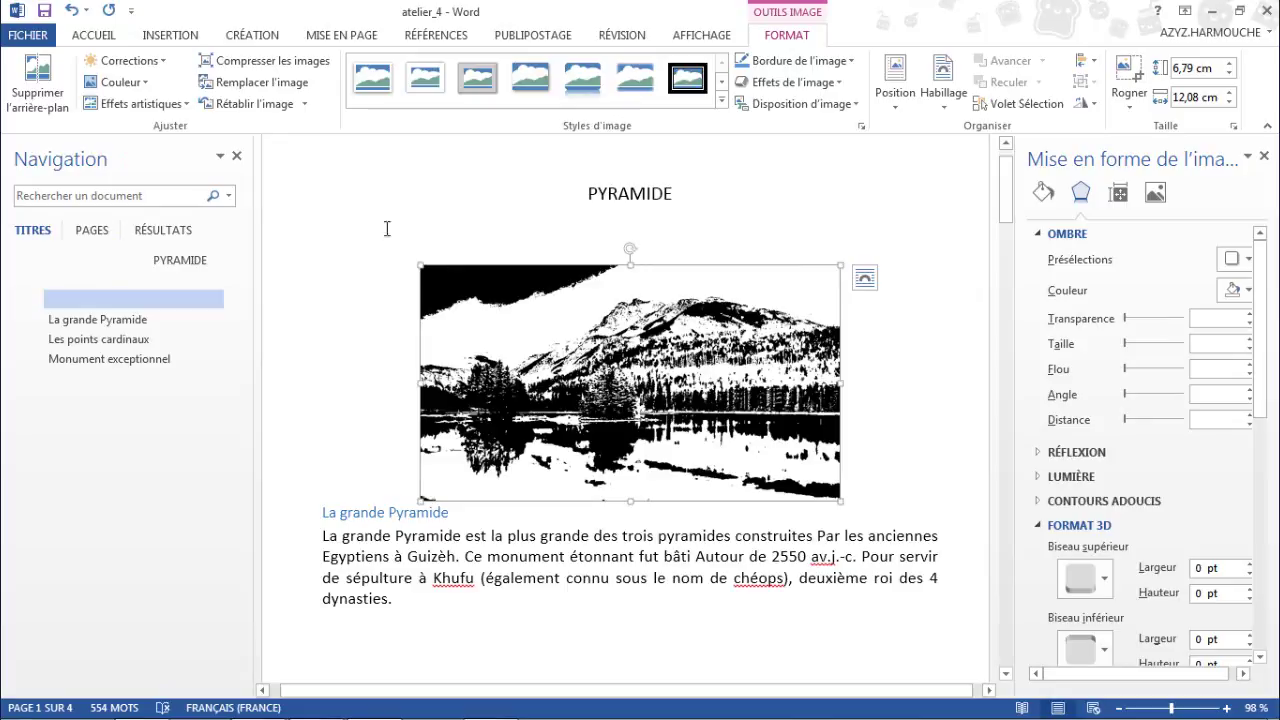
click(257, 104)
click(184, 105)
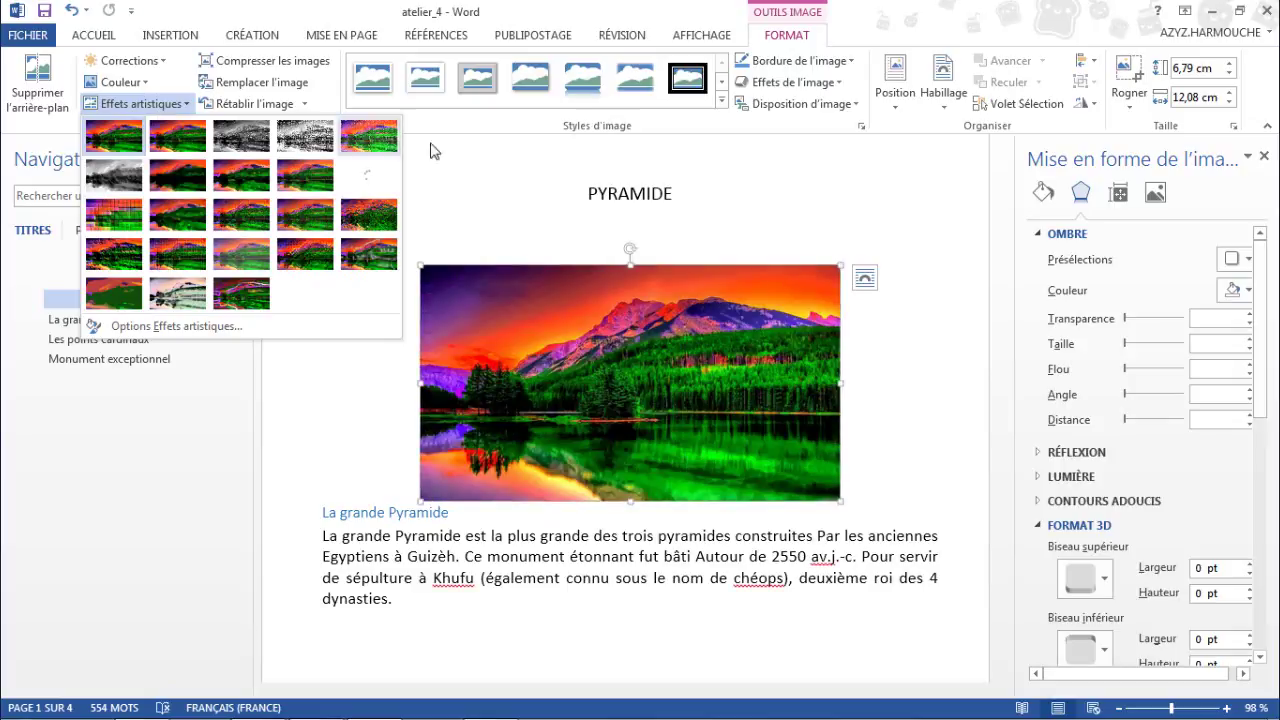
click(465, 190)
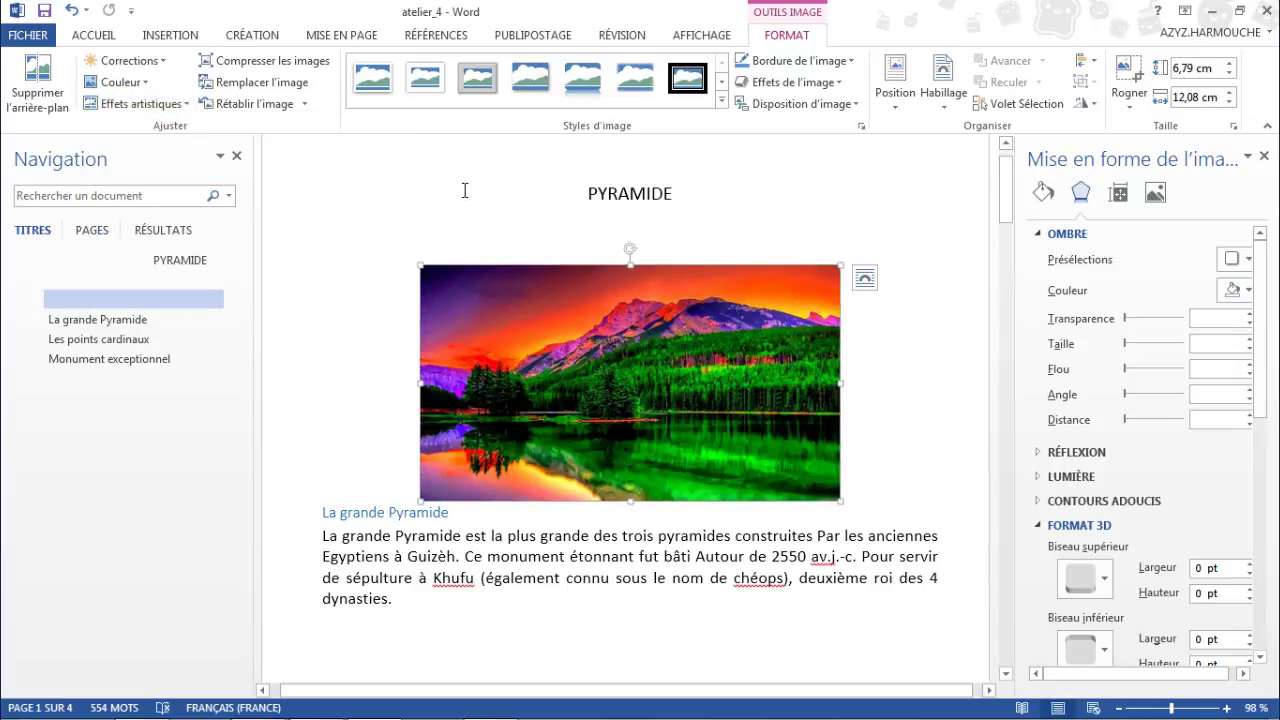